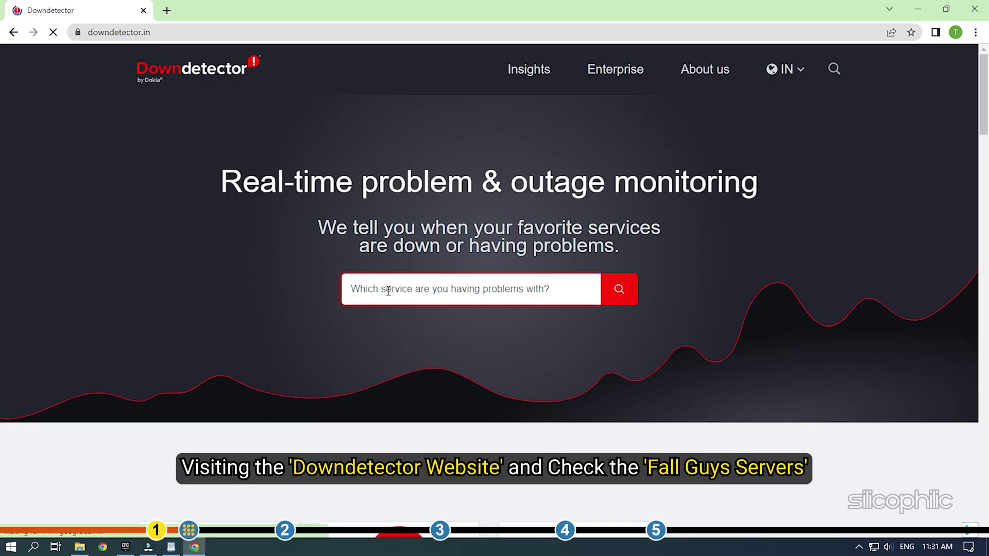
Search Downdetector for 'Fall Guy' and scroll to the last-24-hours outage chart.
{"action": "left_click", "coordinate": [388, 291]}
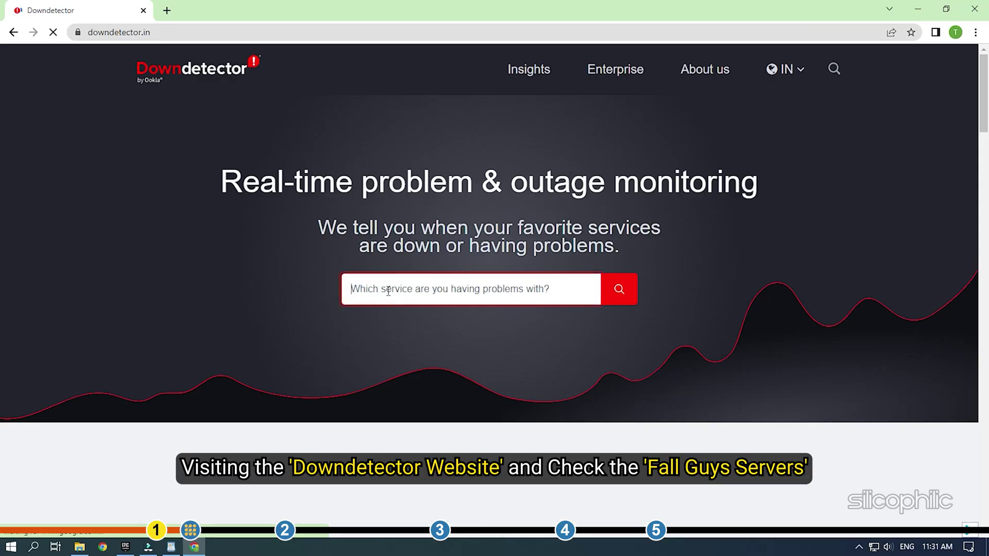
{"action": "type", "text": "Fall"}
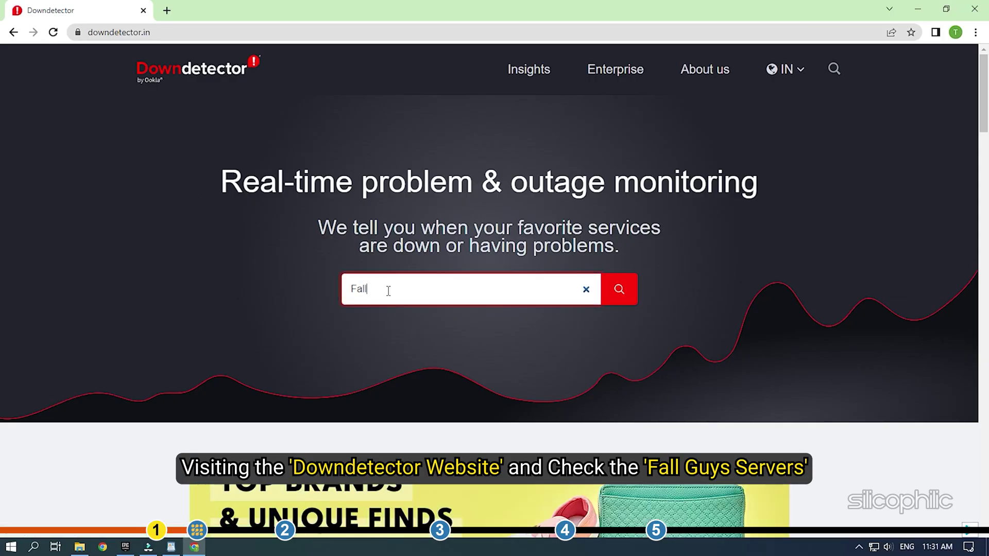
{"action": "type", "text": " Guys"}
{"action": "left_click", "coordinate": [619, 289]}
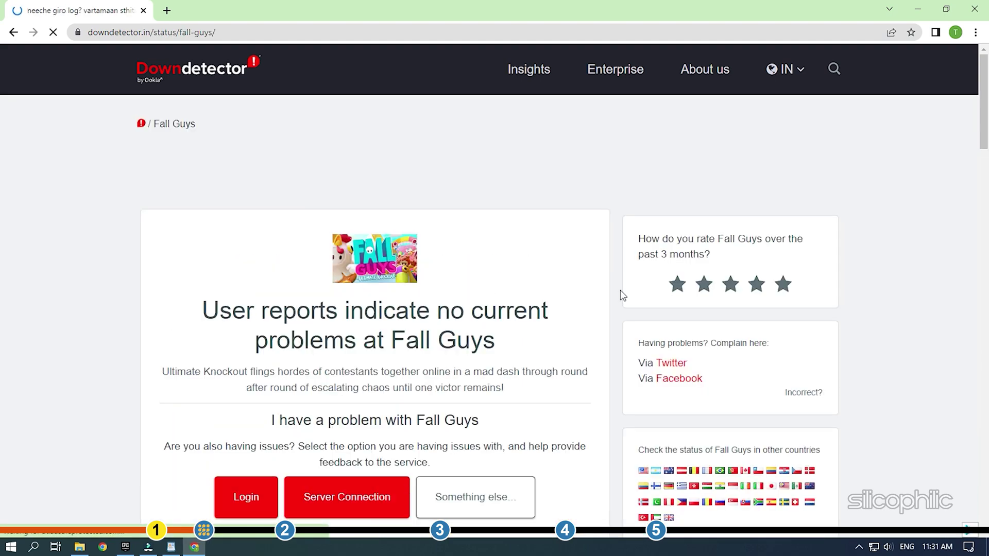
{"action": "scroll", "coordinate": [170, 324], "scroll_direction": "down", "scroll_amount": 2}
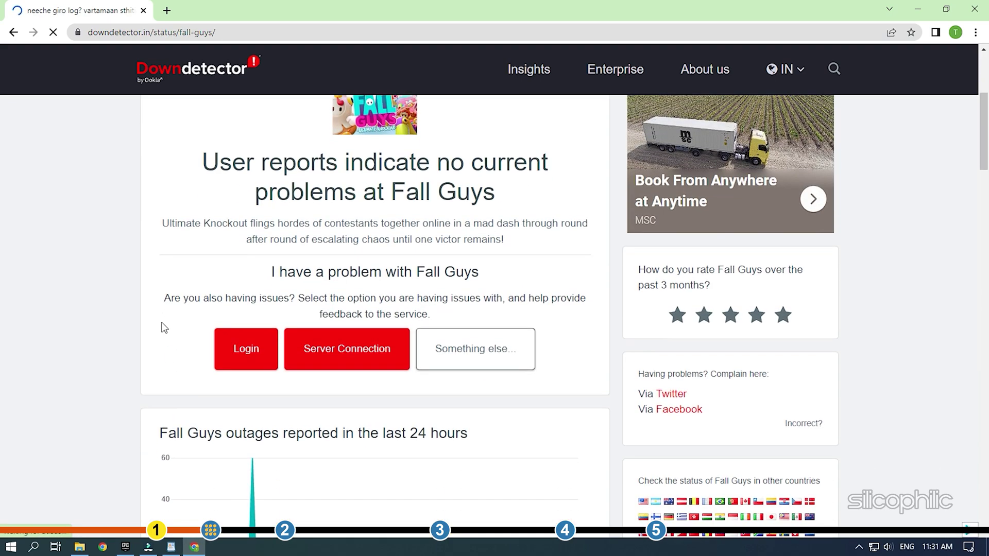
{"action": "scroll", "coordinate": [142, 327], "scroll_direction": "down", "scroll_amount": 2}
{"action": "scroll", "coordinate": [144, 327], "scroll_direction": "down", "scroll_amount": 2}
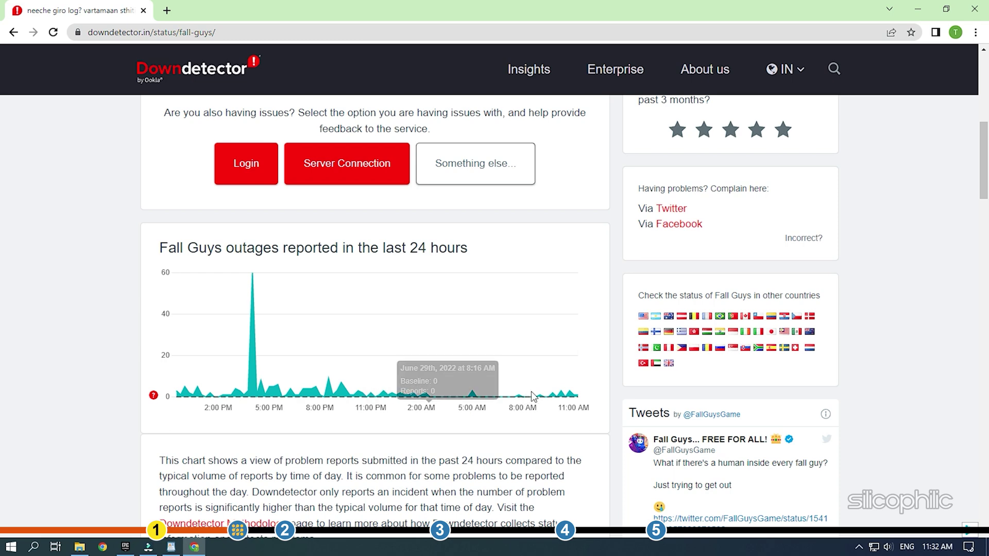
{"action": "scroll", "coordinate": [596, 391], "scroll_direction": "down", "scroll_amount": 1}
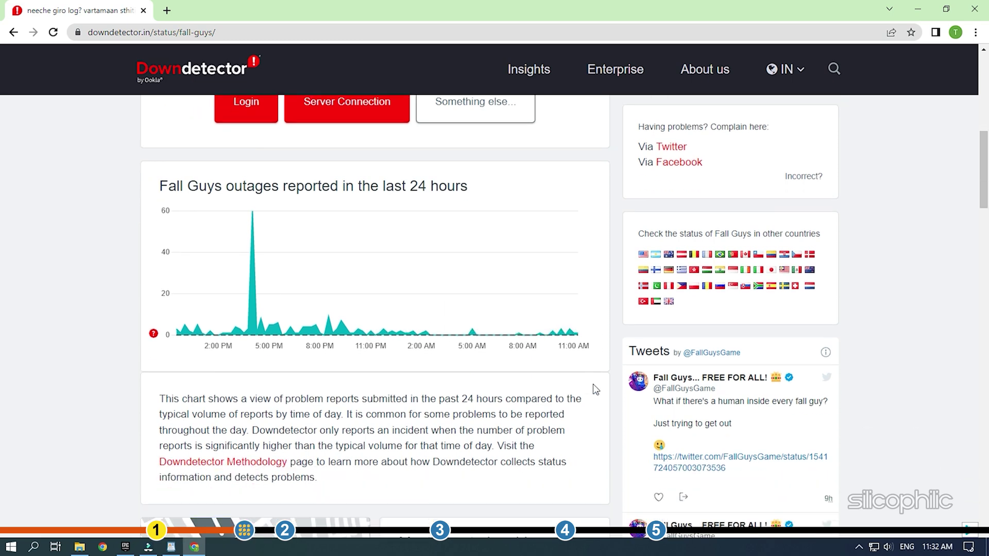
{"action": "scroll", "coordinate": [592, 384], "scroll_direction": "up", "scroll_amount": 1}
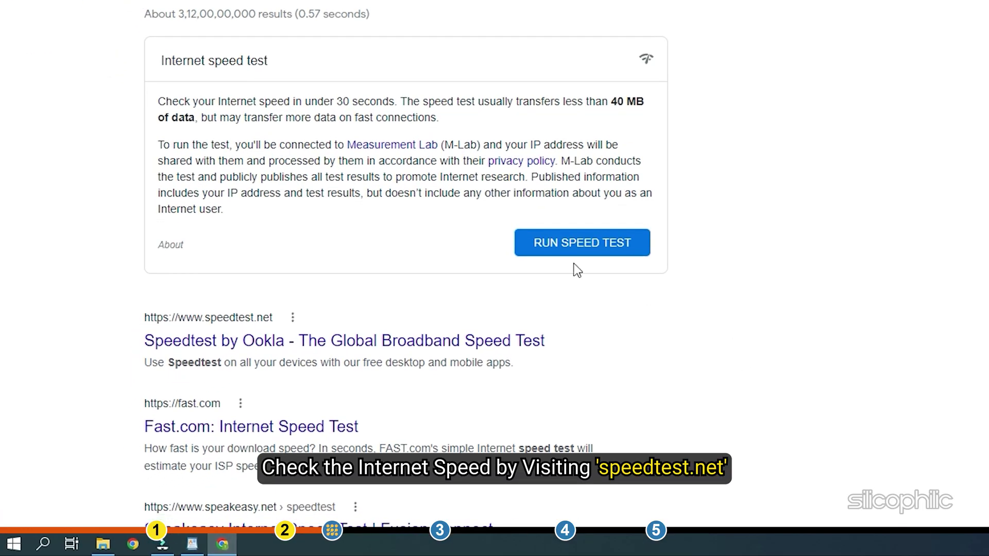
Open Speedtest by Ookla from the results and start the speed test with GO.
{"action": "left_click", "coordinate": [267, 342]}
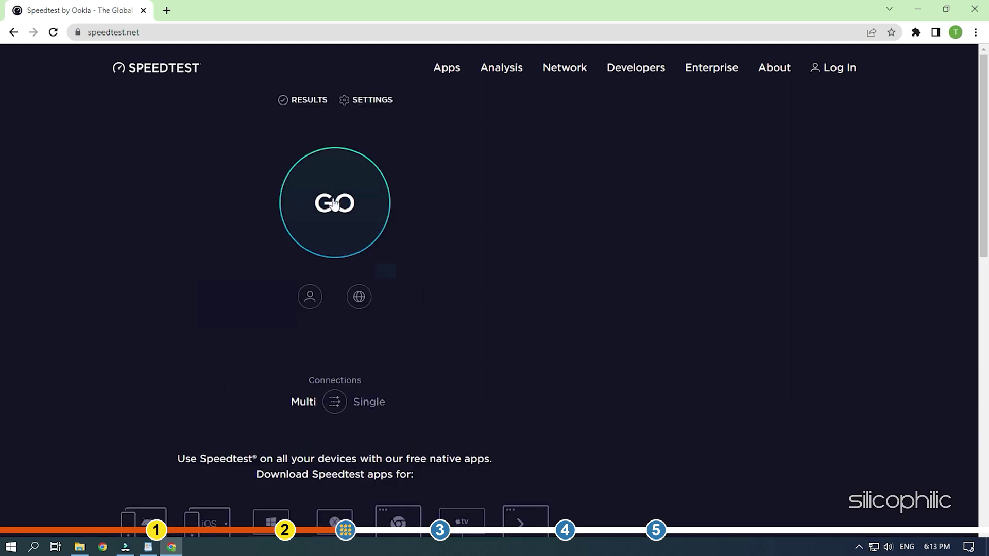
{"action": "left_click", "coordinate": [334, 202]}
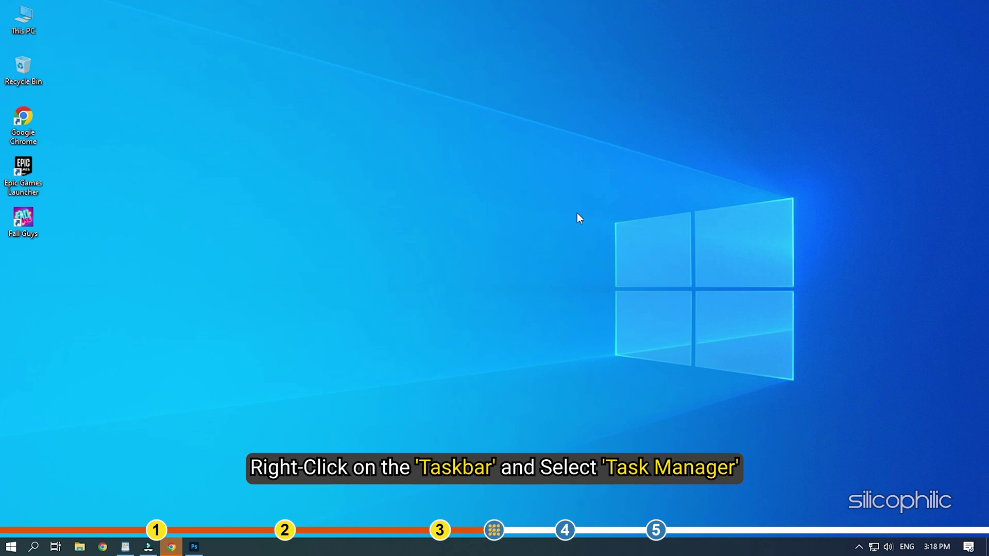
Open Task Manager from the taskbar and bring up the Google Chrome process's actions.
{"action": "right_click", "coordinate": [480, 542]}
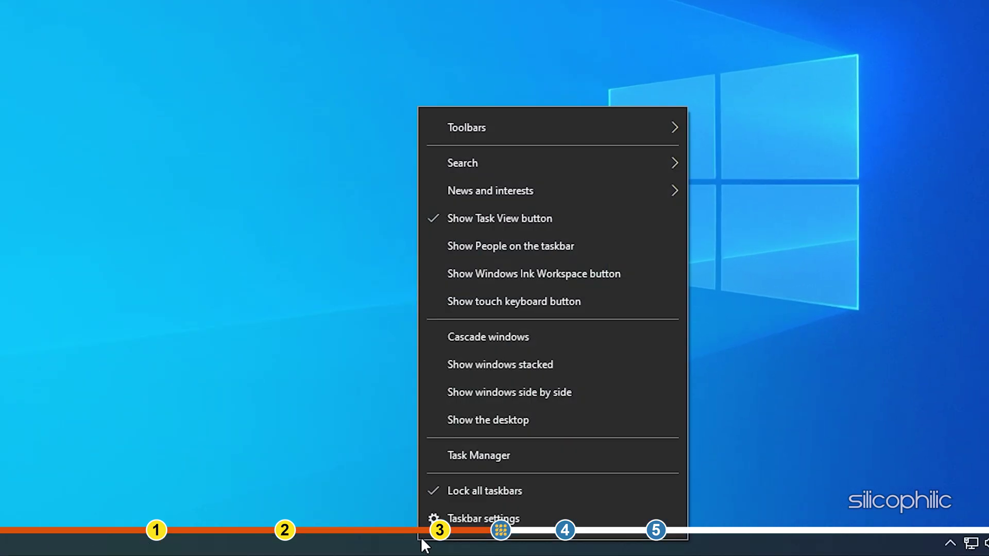
{"action": "left_click", "coordinate": [526, 459]}
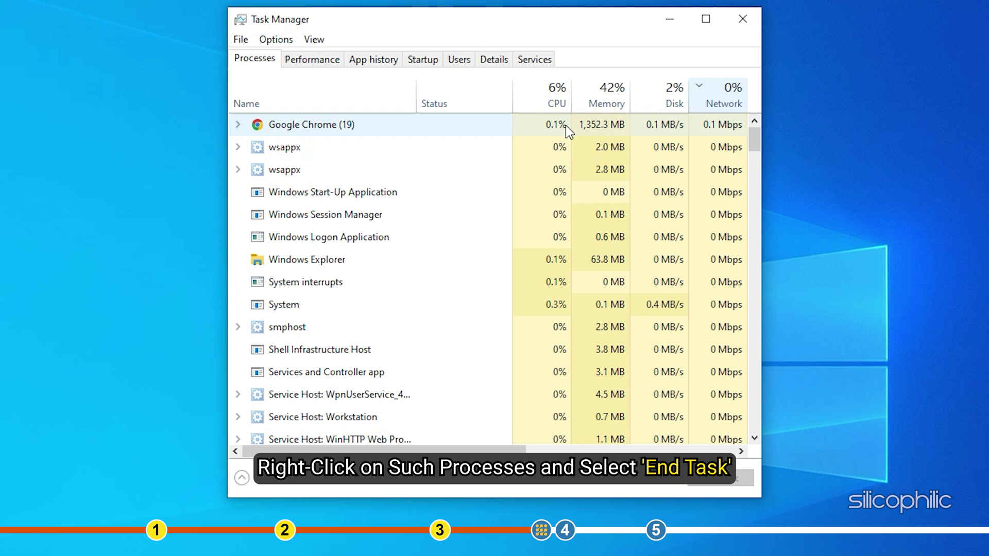
{"action": "right_click", "coordinate": [393, 123]}
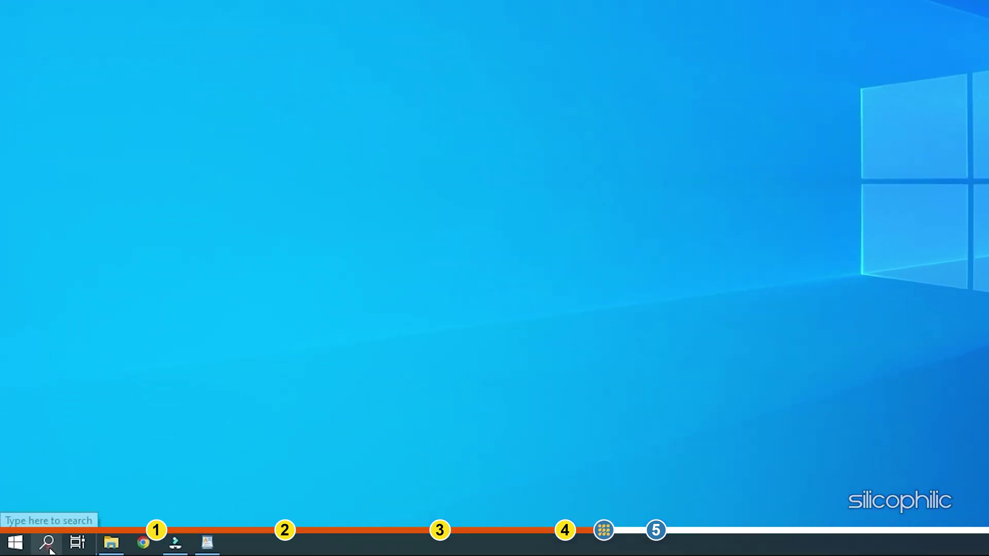
Run ipconfig /flushdns in an administrator Command Prompt found by searching 'cmd'.
{"action": "left_click", "coordinate": [49, 549]}
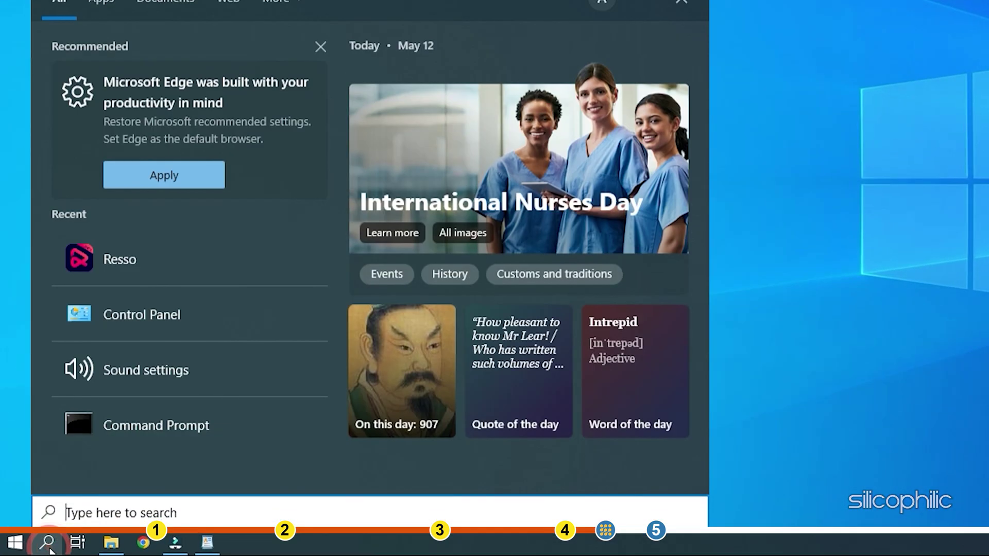
{"action": "type", "text": "cmd"}
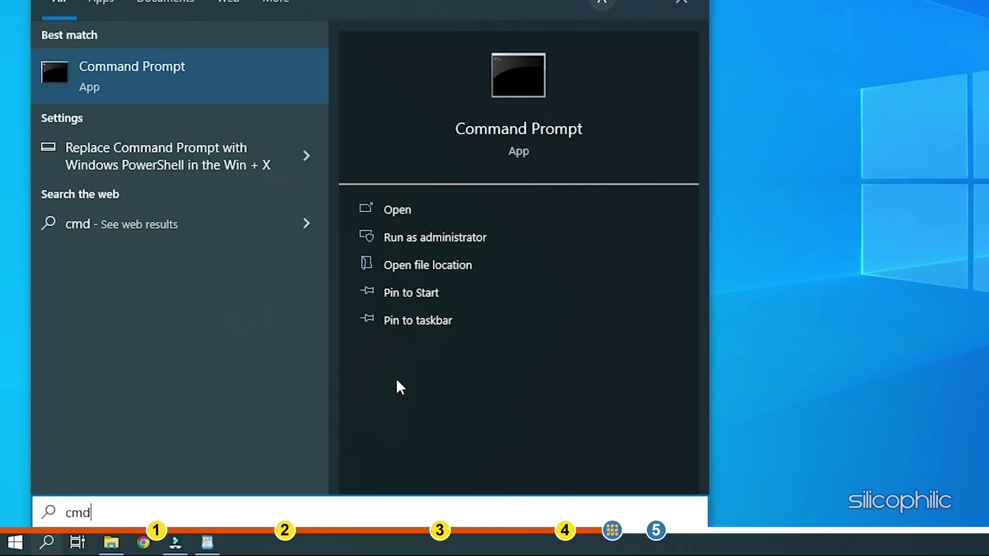
{"action": "left_click", "coordinate": [501, 239]}
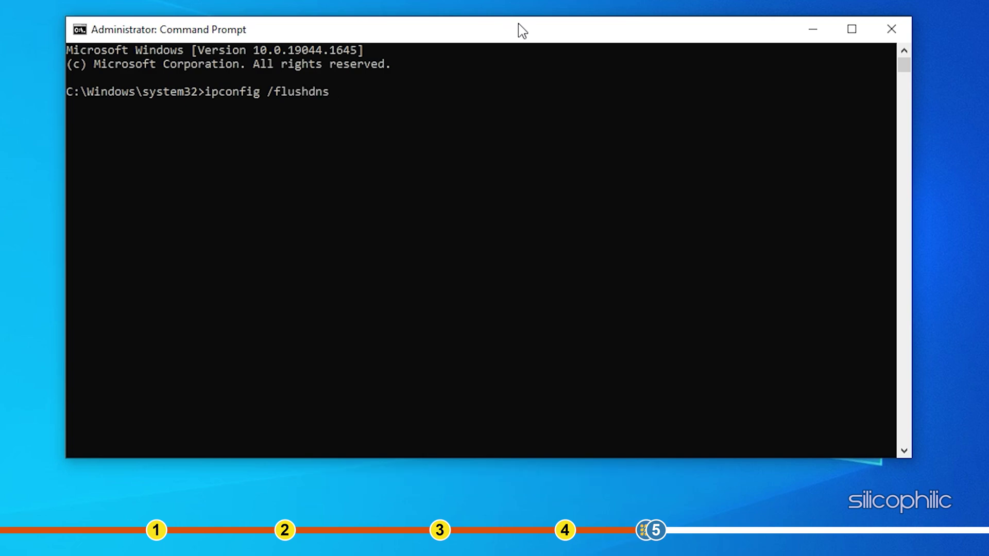
{"action": "key", "text": "Return"}
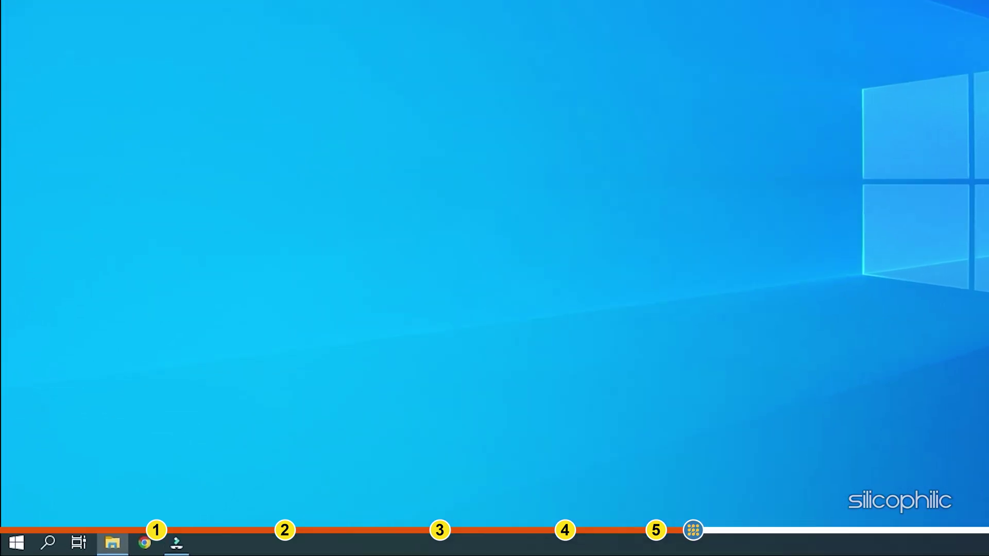
Open Ethernet Properties via ncpa.cpl and select Internet Protocol Version 4 (TCP/IPv4).
{"action": "key", "text": "super+r"}
{"action": "type", "text": "ncpa.cpl"}
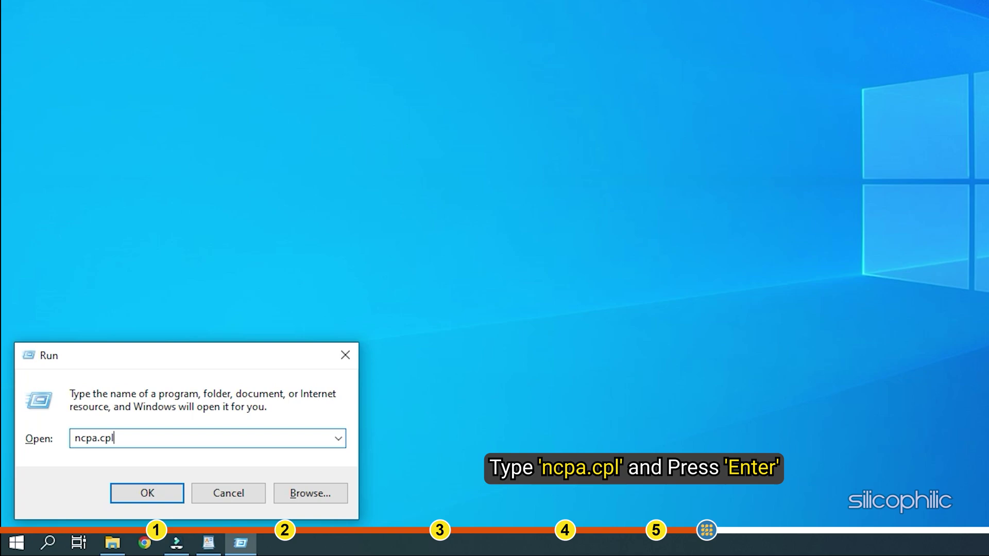
{"action": "key", "text": "Return"}
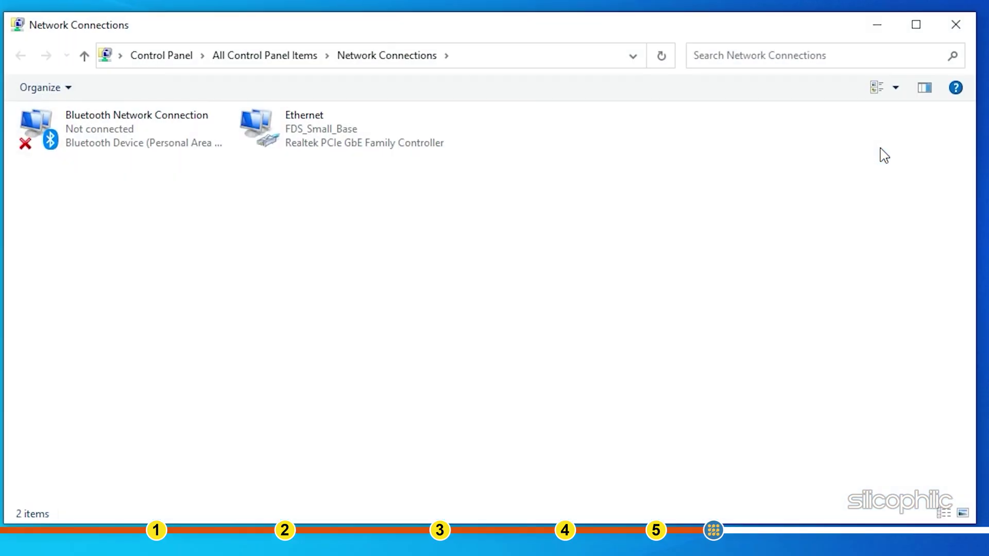
{"action": "left_click", "coordinate": [346, 124]}
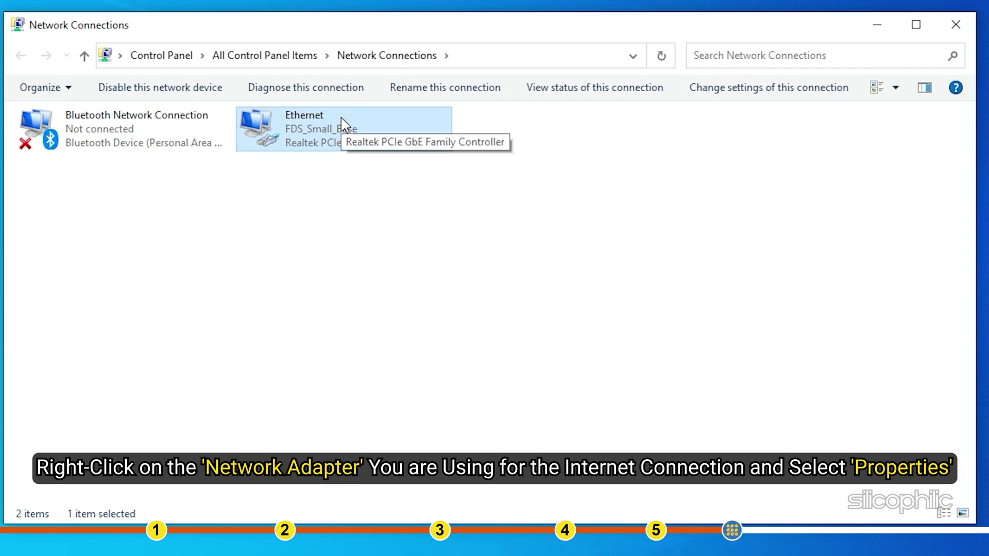
{"action": "right_click", "coordinate": [341, 116]}
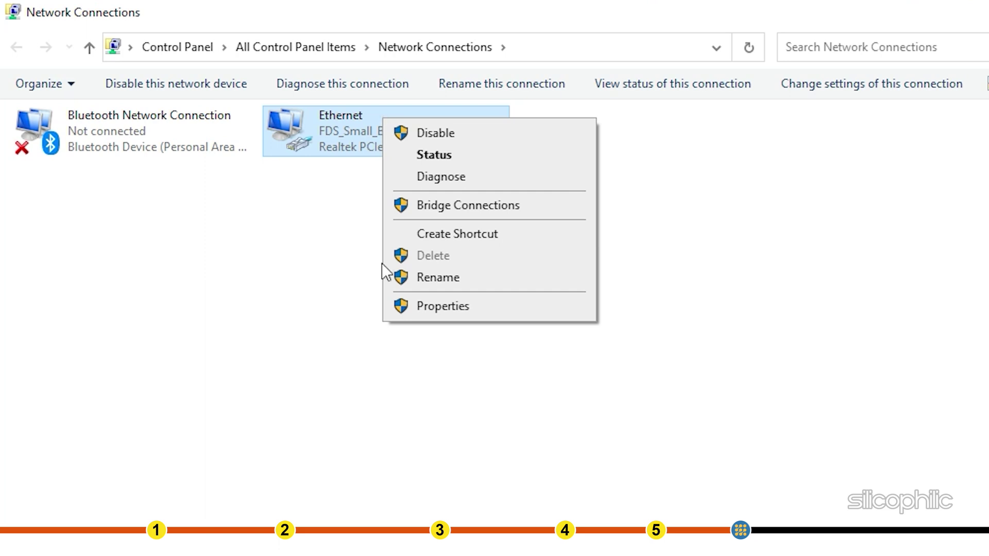
{"action": "left_click", "coordinate": [493, 311]}
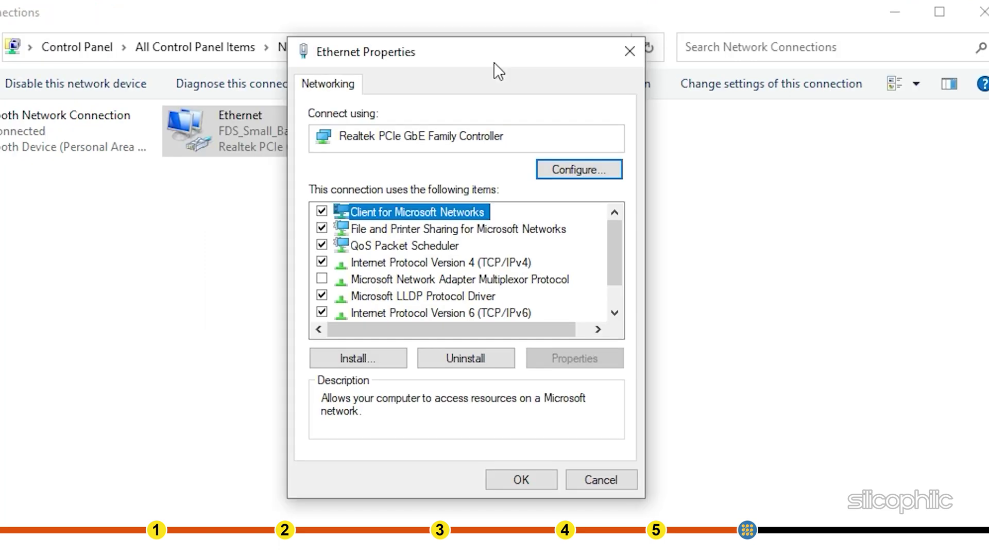
{"action": "left_click", "coordinate": [376, 267]}
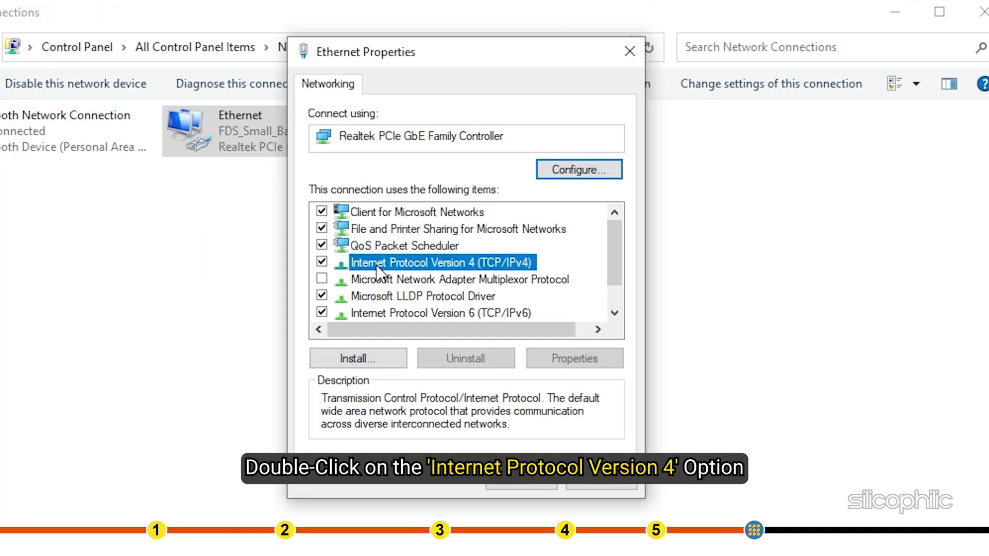
Set the Ethernet IPv4 DNS servers to 8.8.8.8 and 8.8.4.4, then confirm with OK.
{"action": "double_click", "coordinate": [376, 267]}
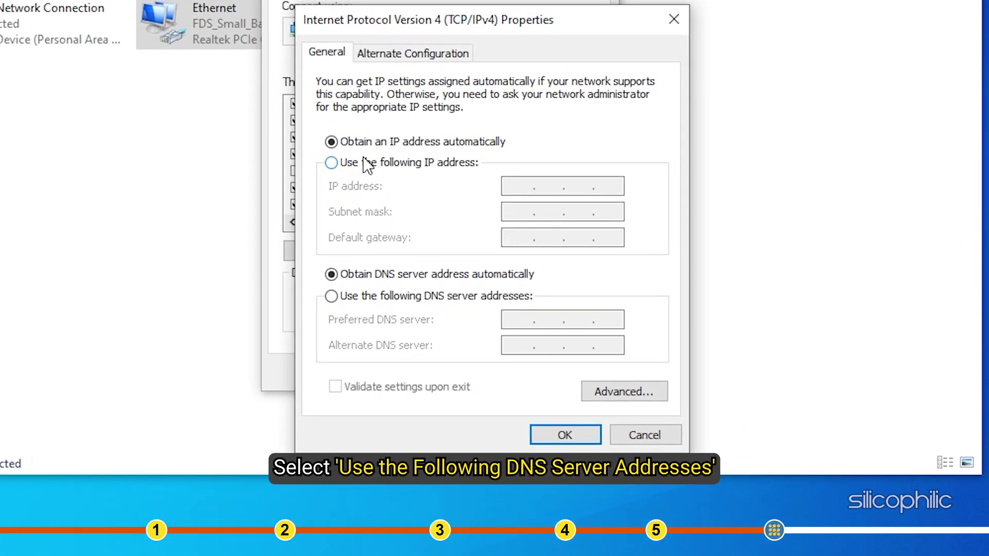
{"action": "left_click", "coordinate": [331, 296]}
{"action": "left_click", "coordinate": [508, 316]}
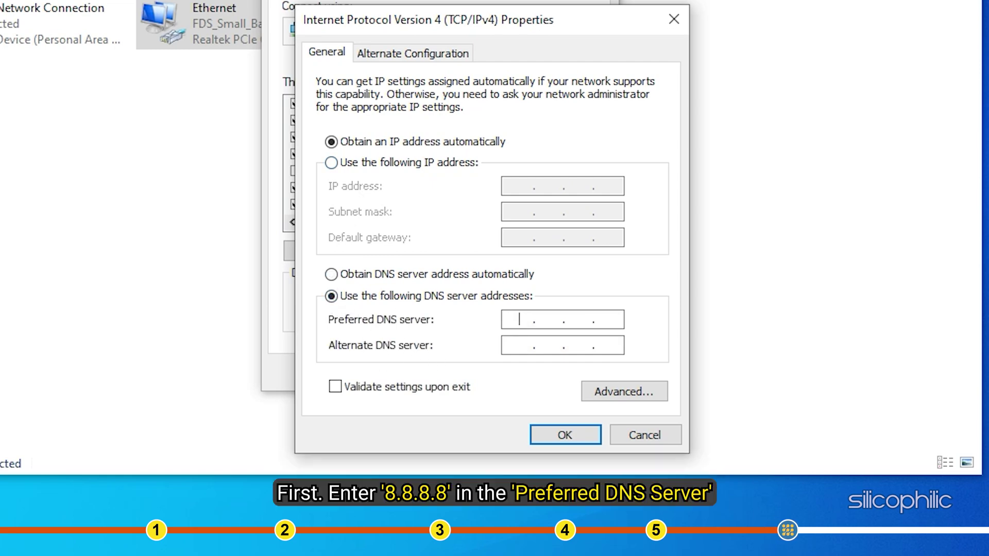
{"action": "type", "text": "8.8."}
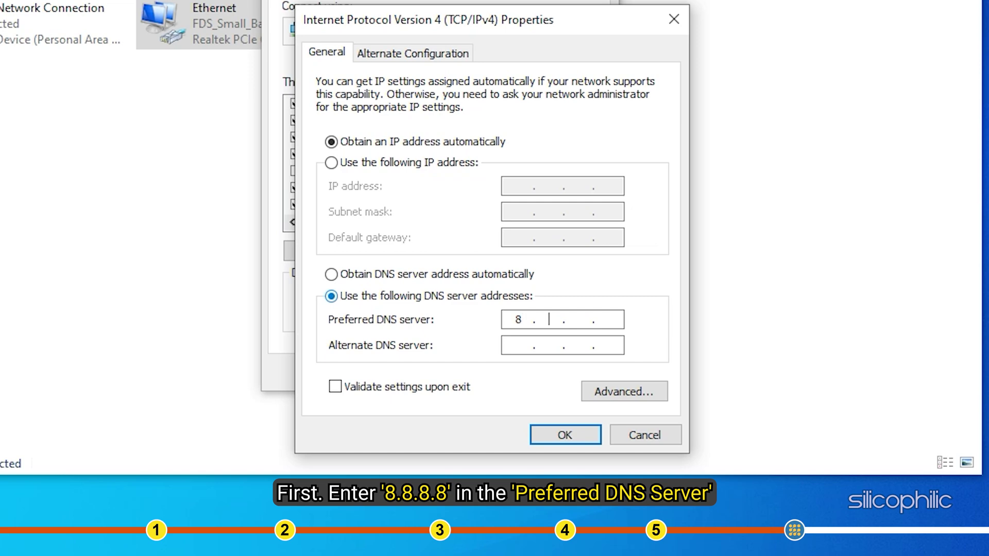
{"action": "type", "text": "8.8"}
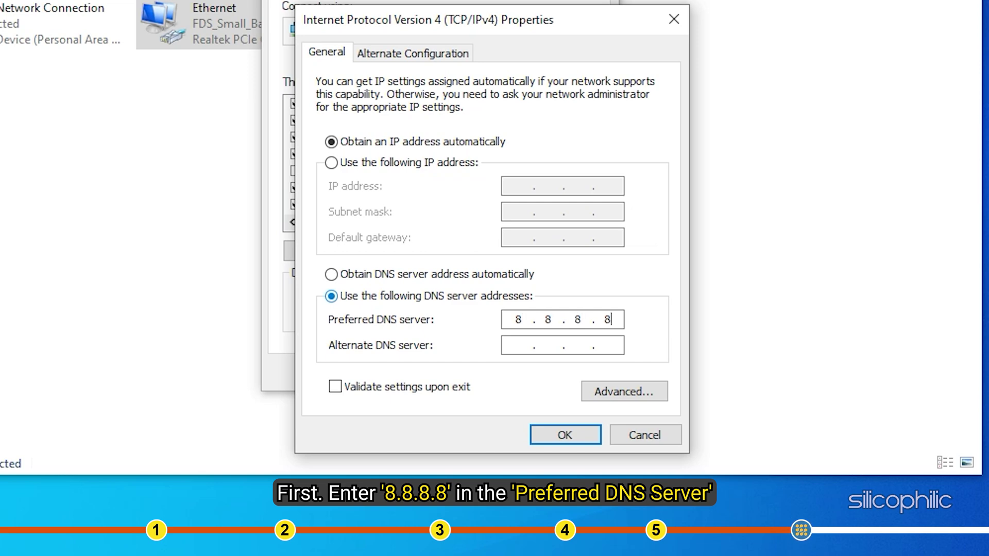
{"action": "left_click", "coordinate": [519, 345]}
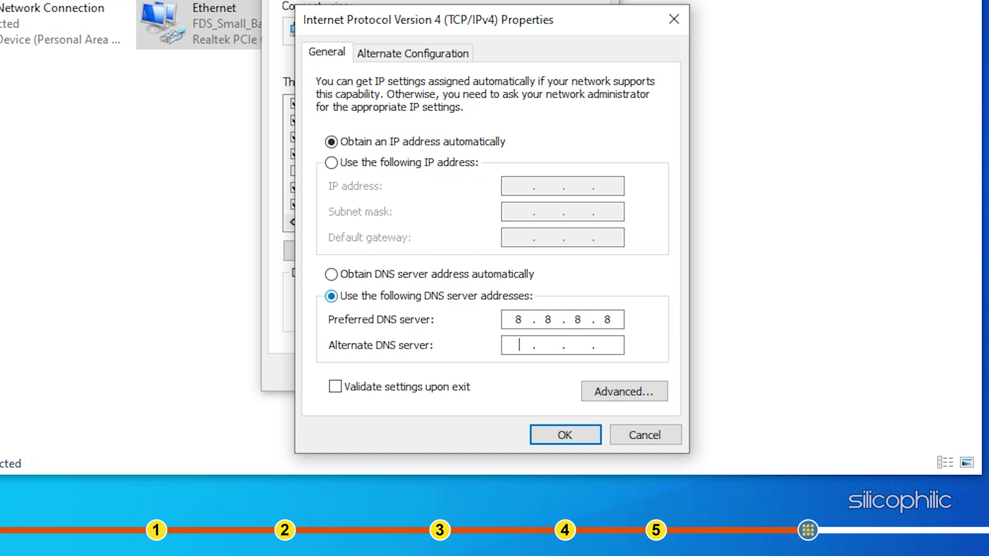
{"action": "type", "text": "8.8"}
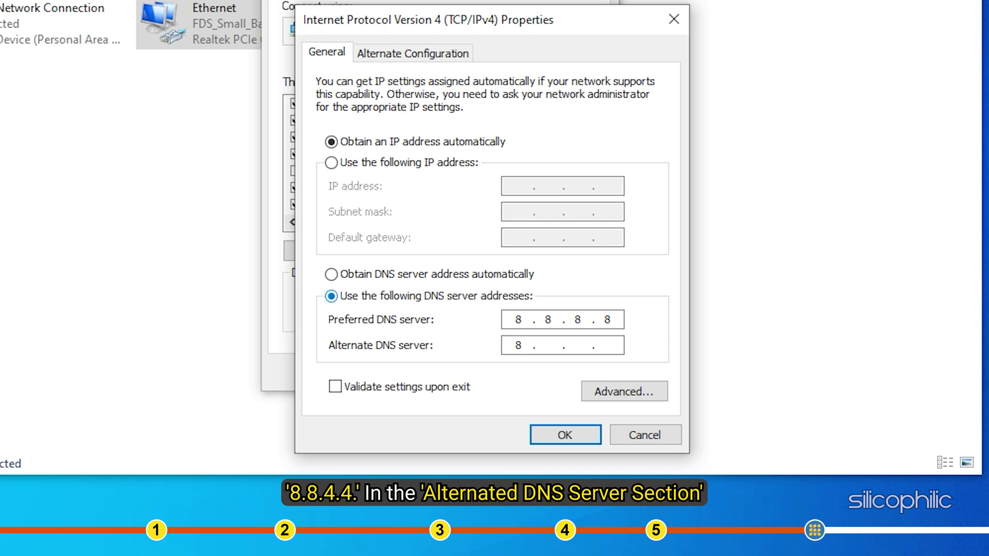
{"action": "type", "text": ".4.4"}
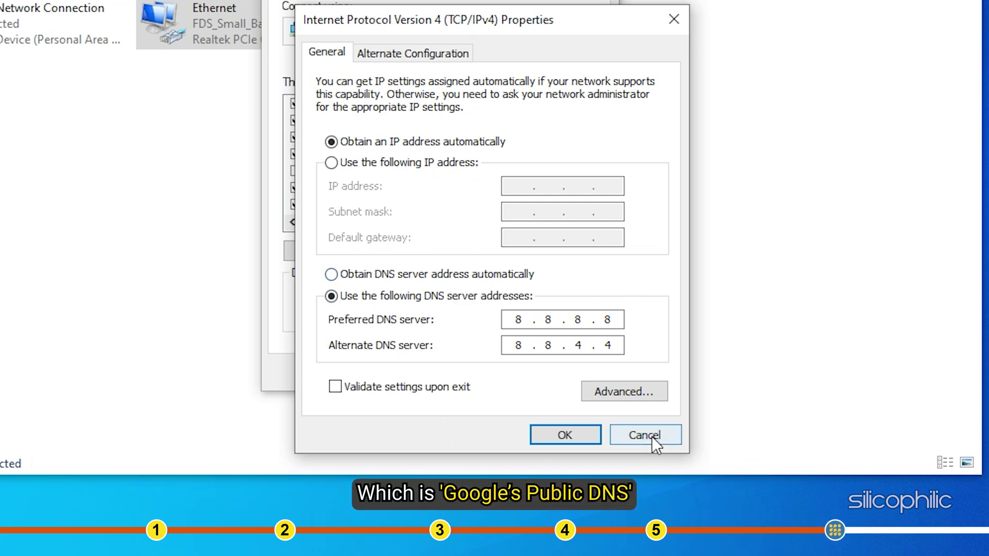
{"action": "left_click", "coordinate": [561, 438]}
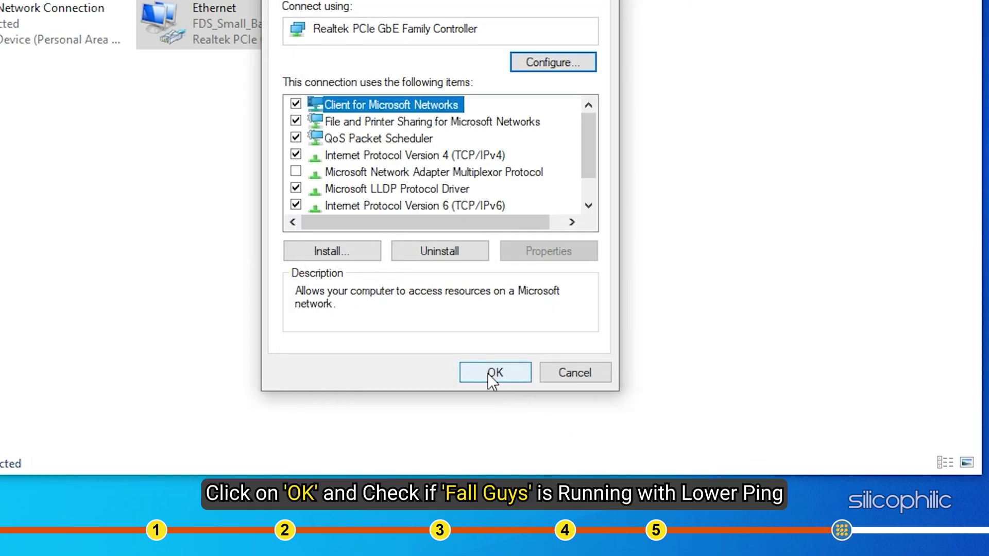